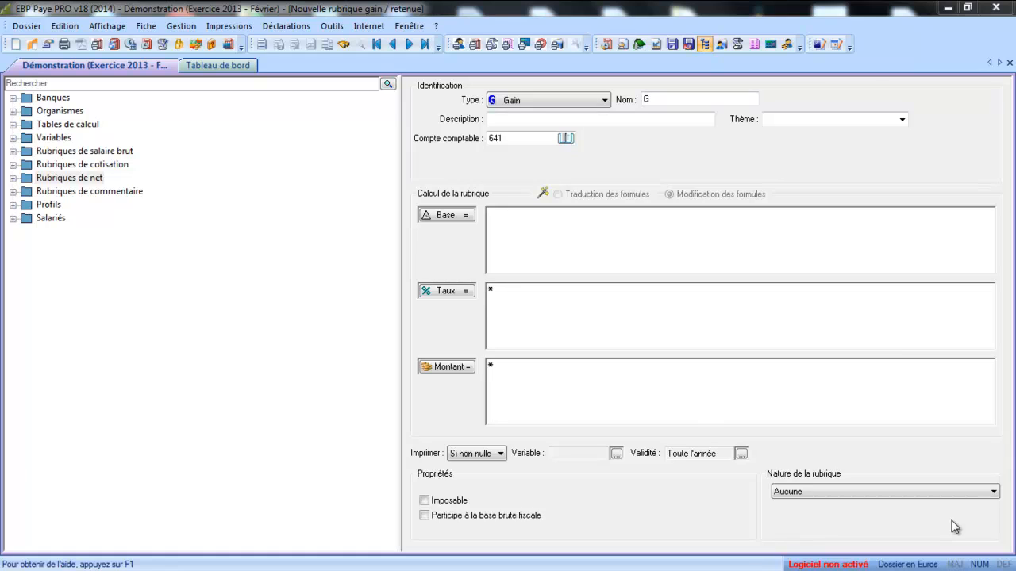
- Duplicate the Horaire profile from the Non cadre profiles
left_click(12, 205)
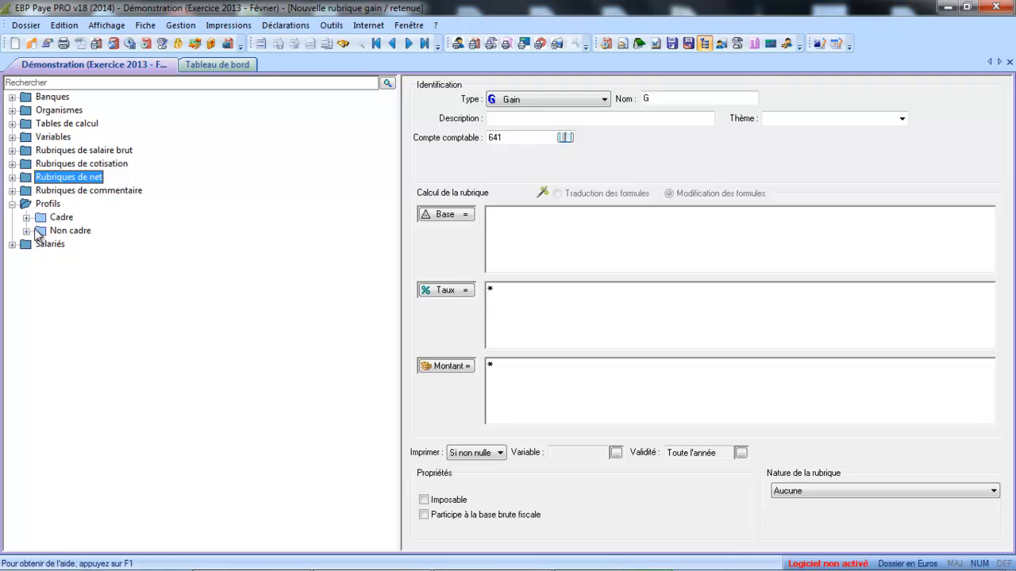
left_click(26, 231)
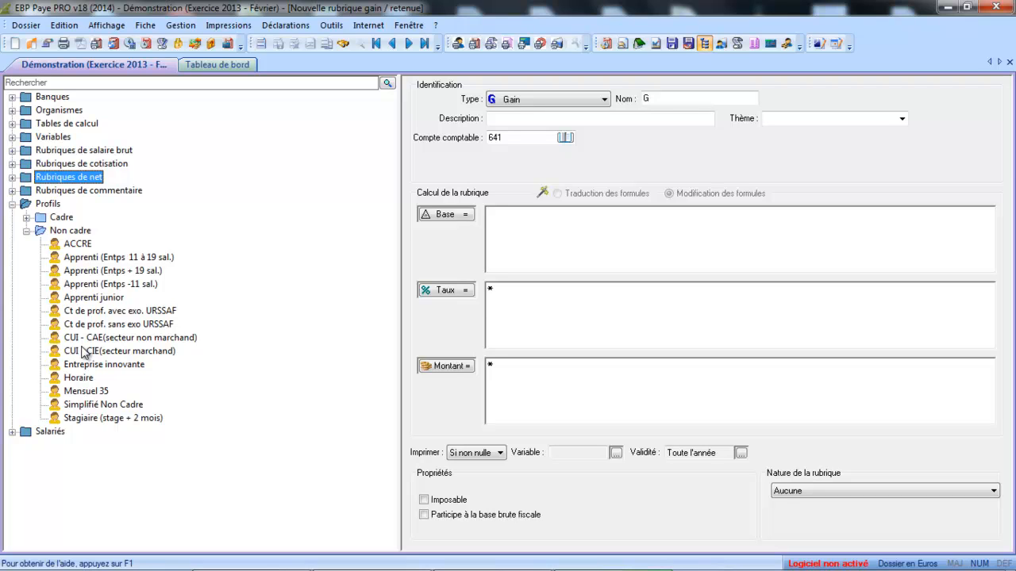
left_click(79, 378)
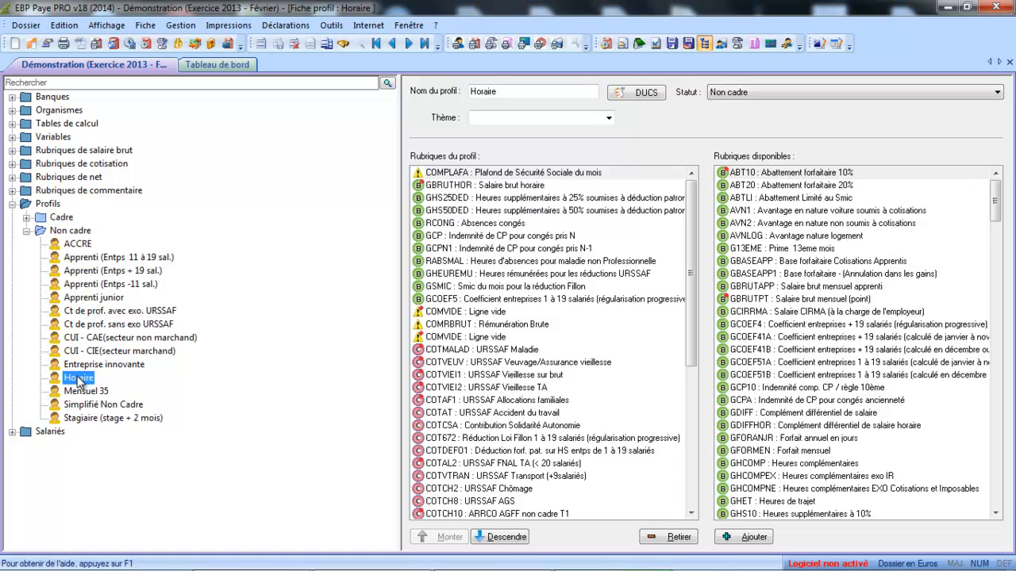
left_click(327, 45)
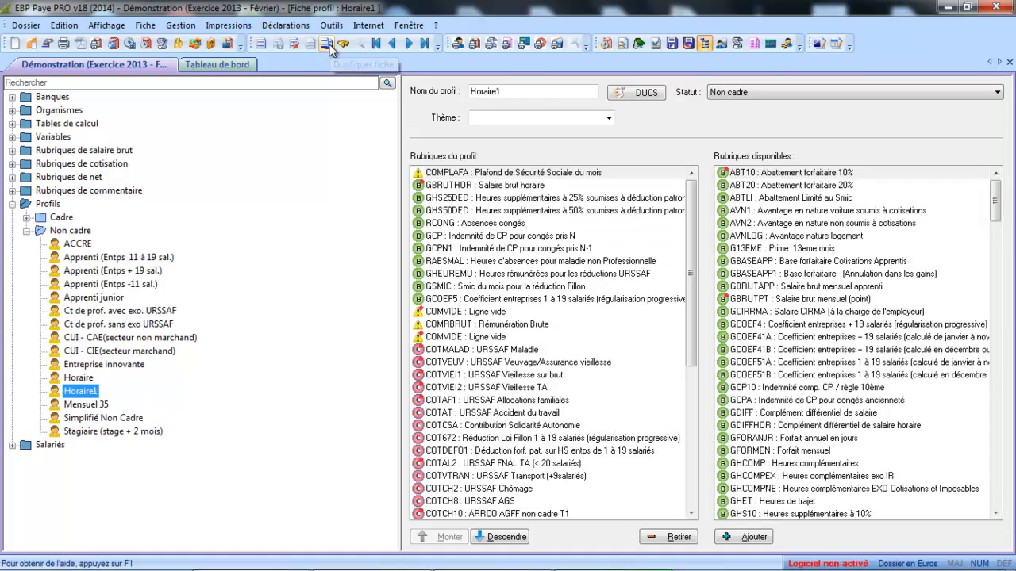
- Rename the duplicated profile as Employé
left_click(525, 92)
key("BackSpace")
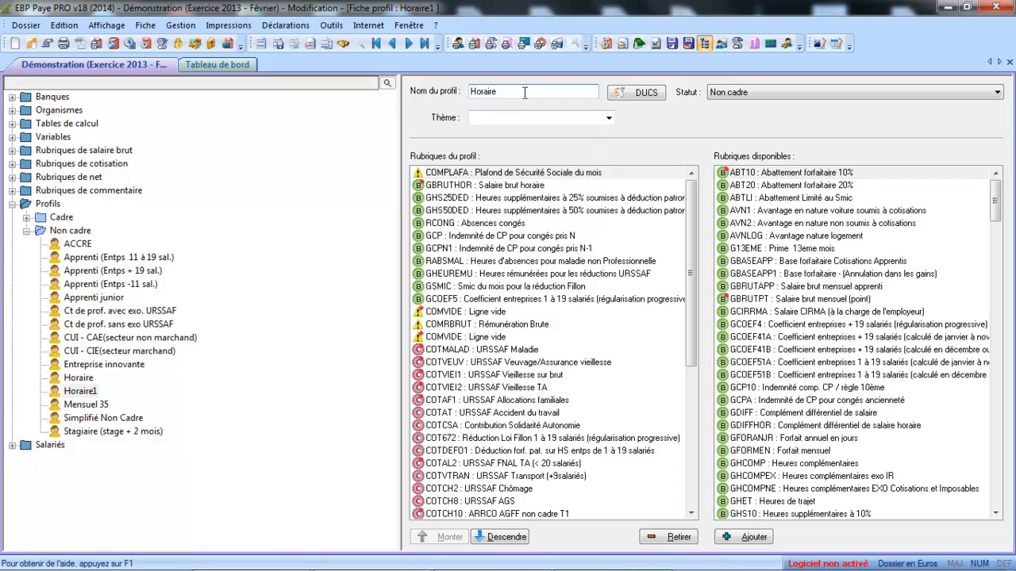
key("BackSpace")
key("BackSpace")
key("BackSpace")
key("BackSpace")
key("BackSpace")
key("BackSpace")
key("BackSpace")
type("Employé")
key("Tab")
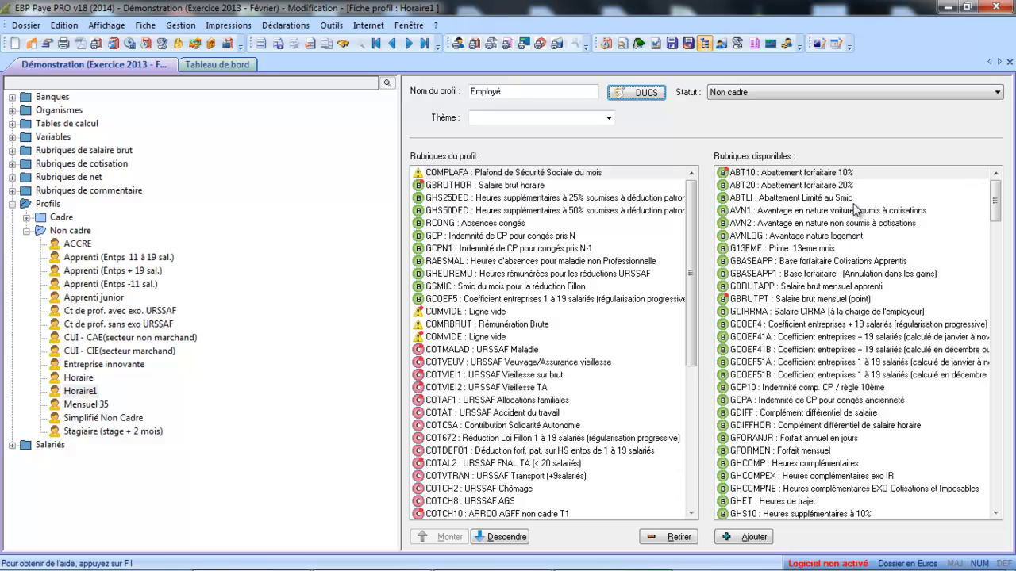
- Remove the overtime items GHS25DED and GHS50DED from the Employé profile
left_click_drag(996, 197, 995, 261)
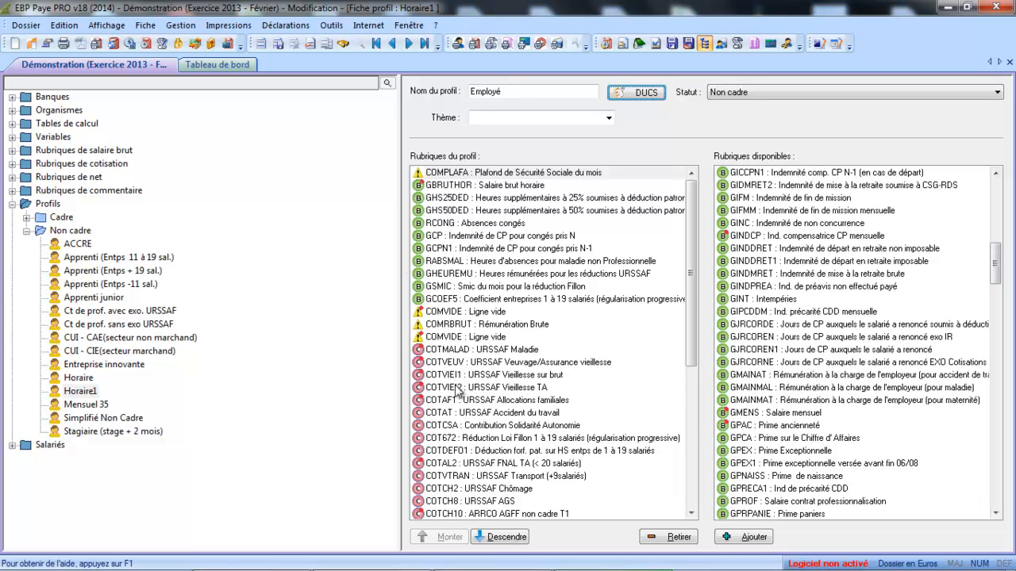
left_click_drag(692, 277, 676, 456)
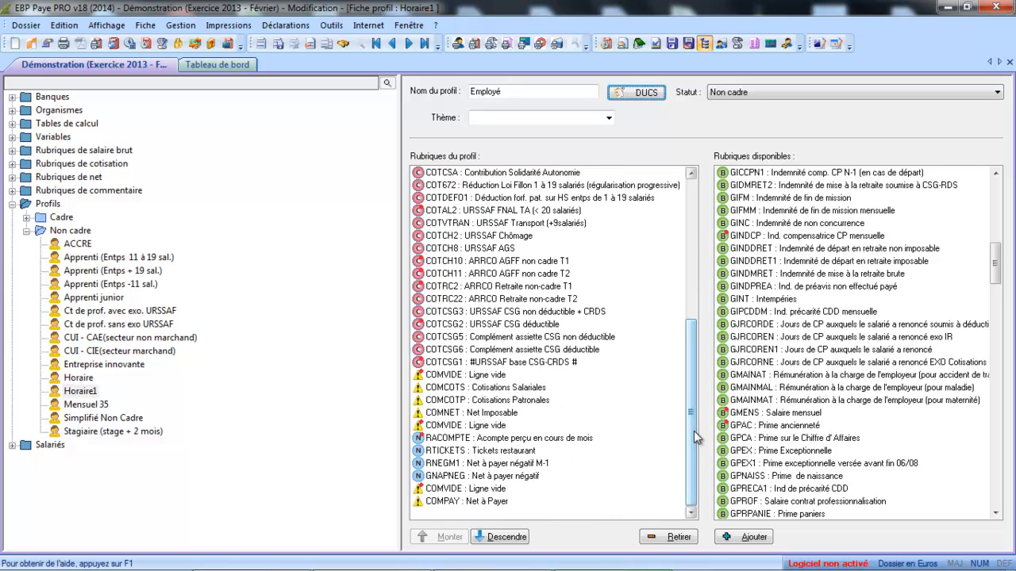
left_click_drag(694, 430, 699, 246)
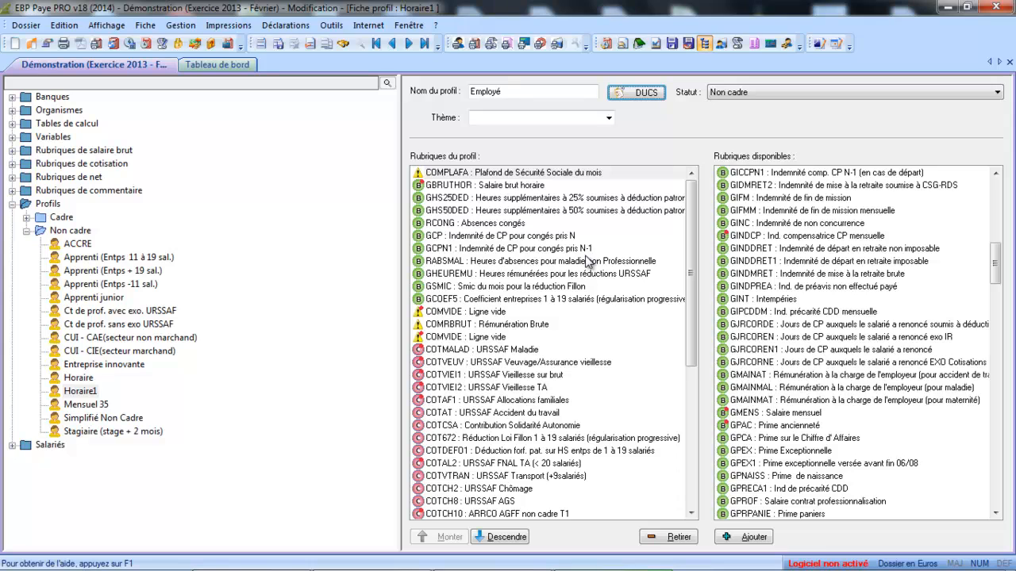
left_click(572, 199)
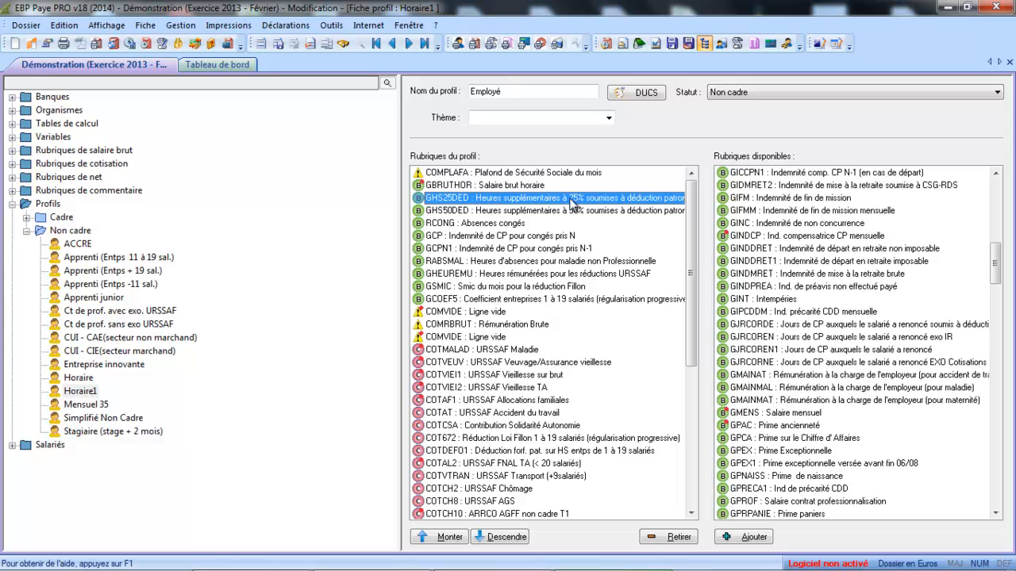
left_click(569, 212, "shift")
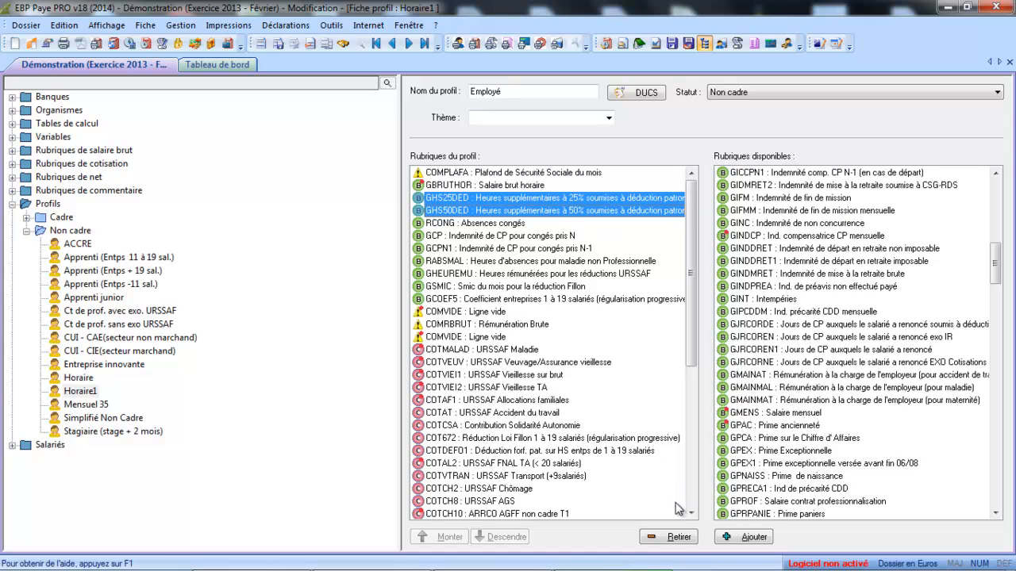
left_click(680, 542)
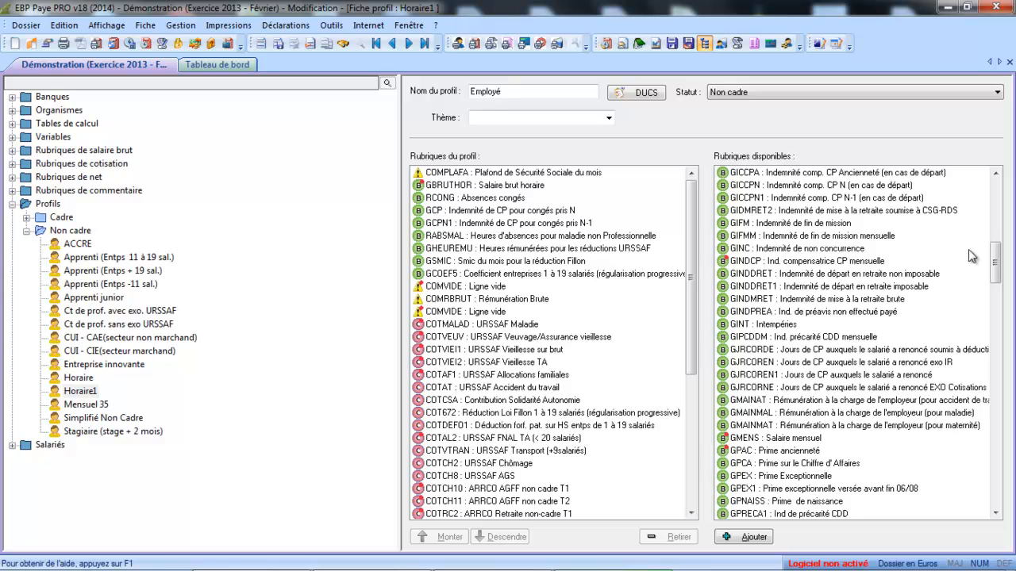
- Add the available item GPRPANIE (Prime paniers) to the profile, directly below GBRUTHOR
left_click_drag(995, 257, 995, 271)
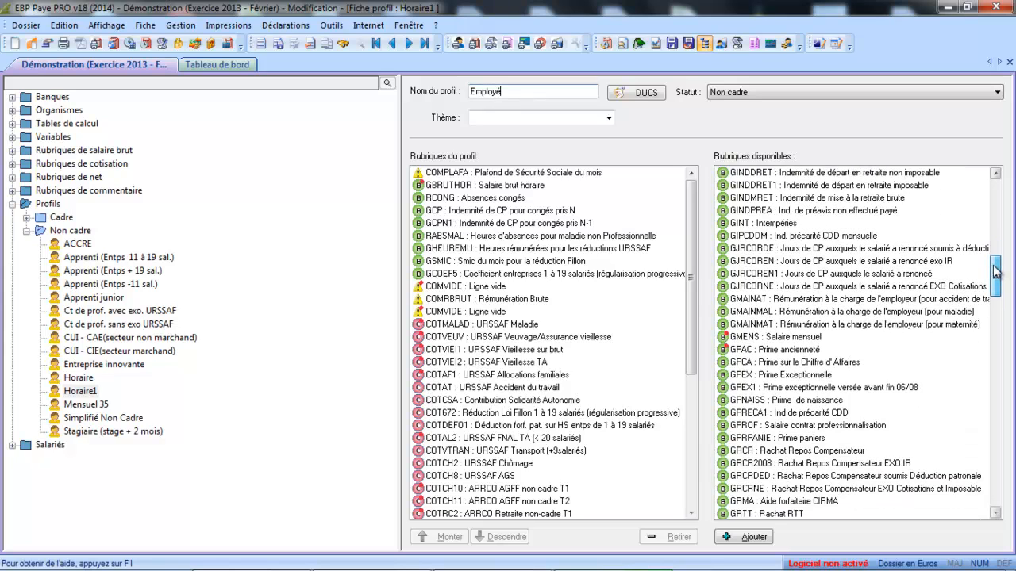
left_click(817, 441)
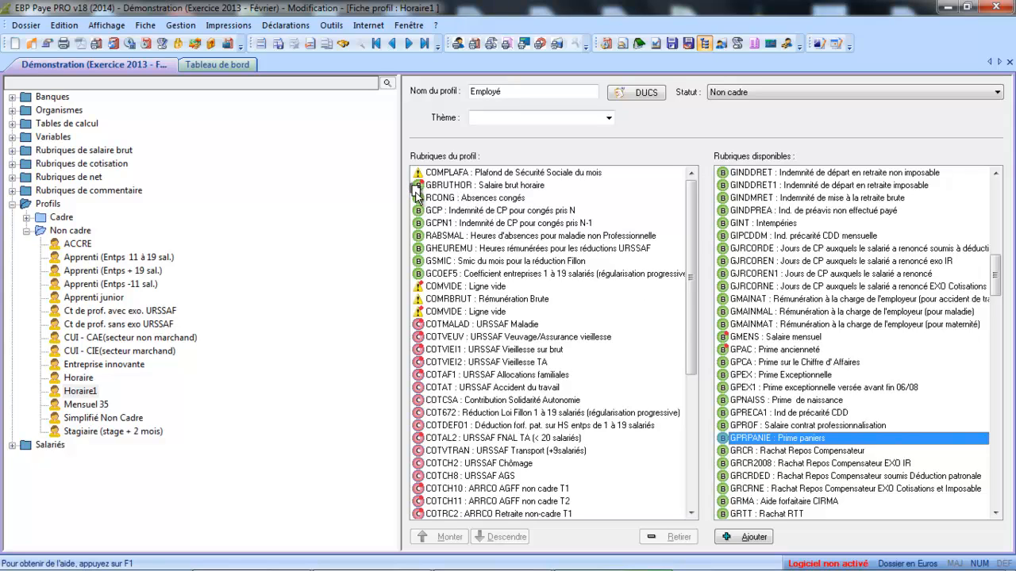
left_click_drag(416, 192, 416, 195)
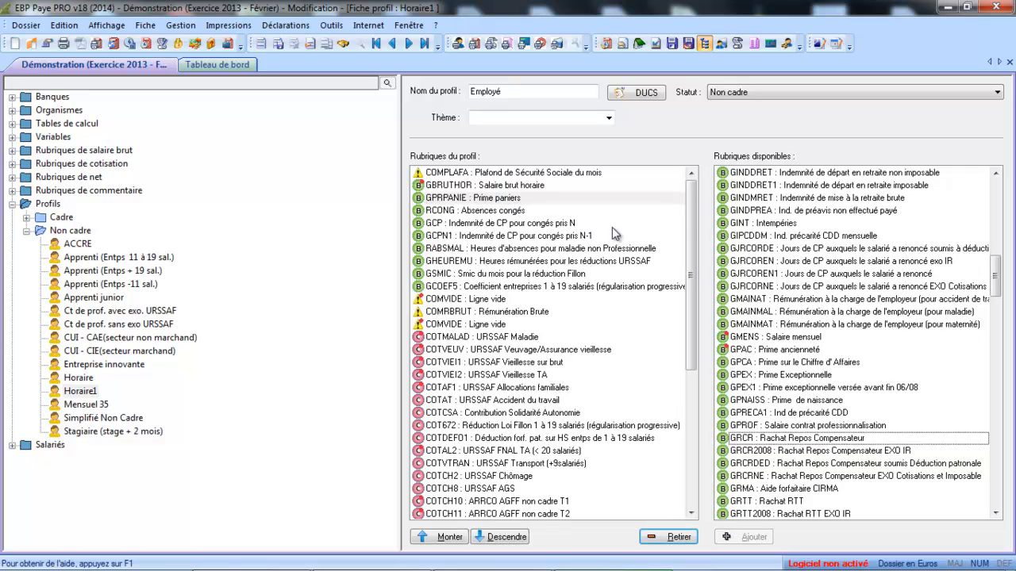
- Add the contribution item COTMUT (Mutuelle) to the profile, between COTRC22 and COTCSG3
left_click_drag(692, 217, 689, 301)
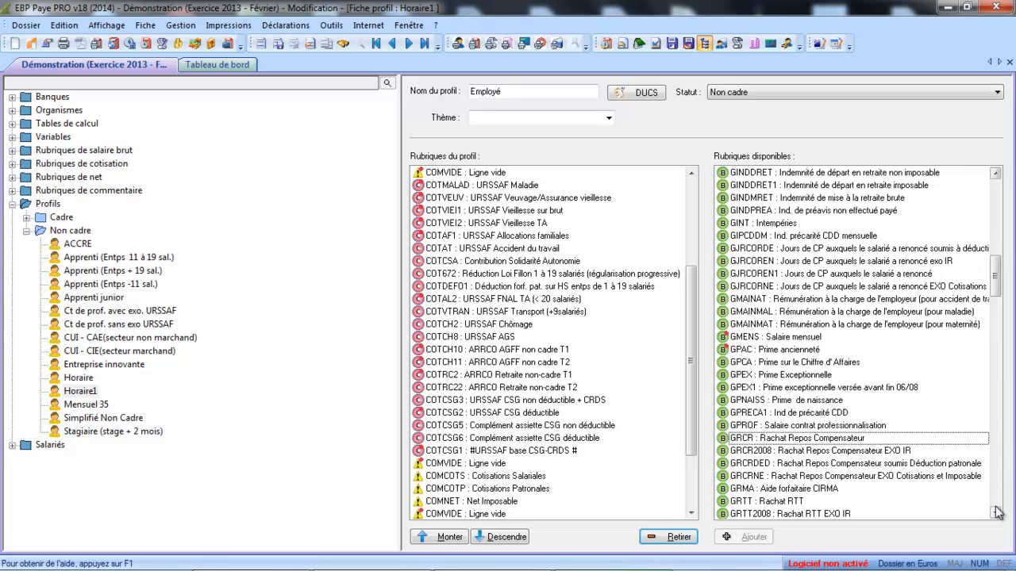
scroll(996, 513, "down", 20)
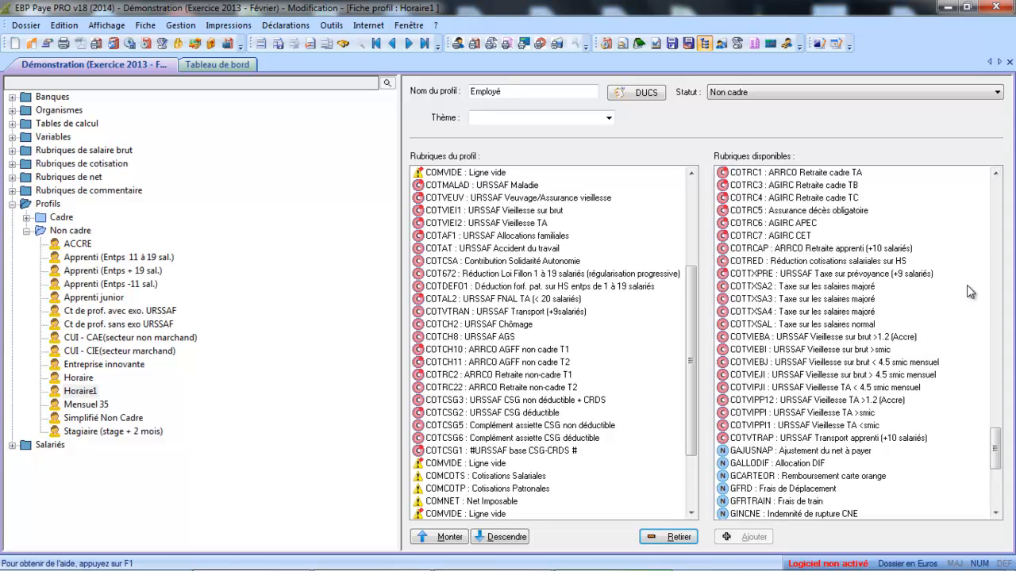
left_click(996, 176)
left_click(996, 176)
left_click(995, 176)
left_click(996, 176)
left_click(995, 177)
left_click(996, 176)
left_click(995, 176)
left_click(995, 177)
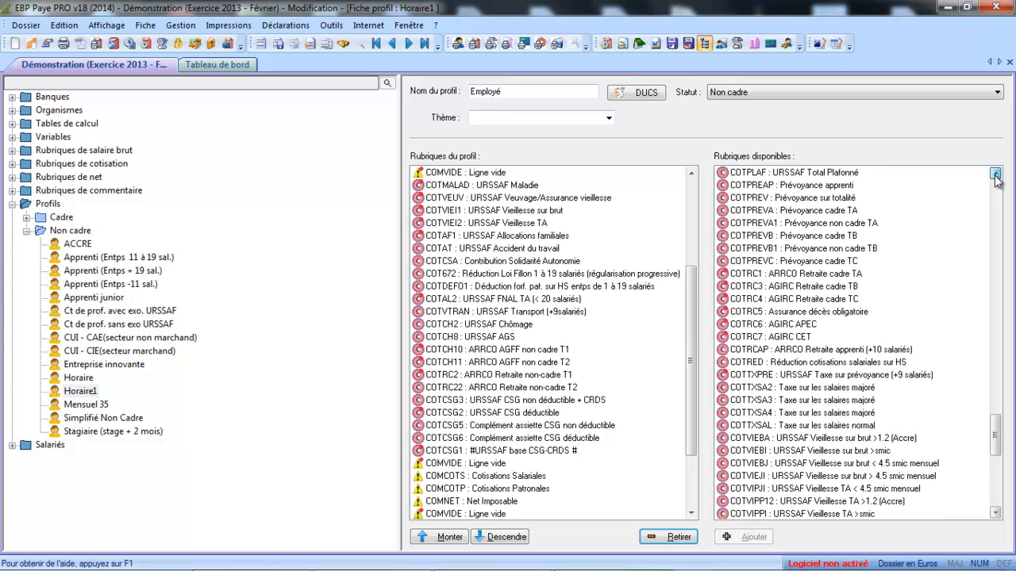
left_click(995, 176)
left_click(995, 176)
left_click(996, 176)
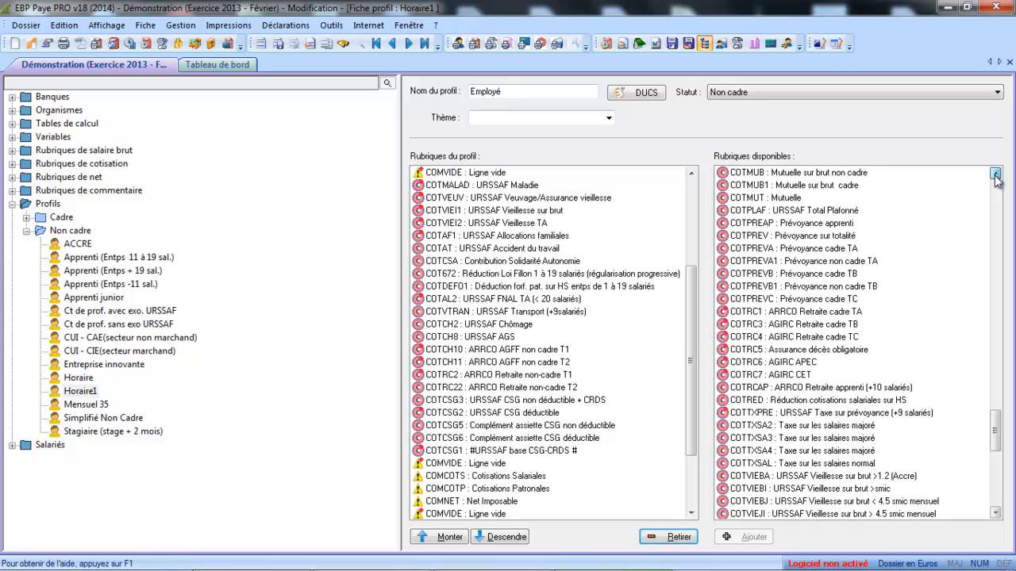
left_click(796, 199)
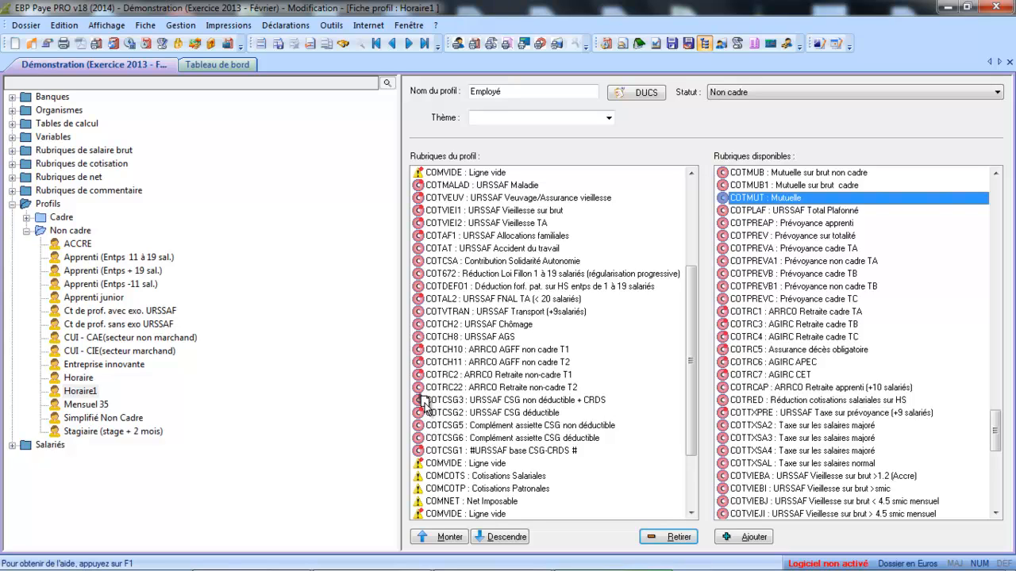
left_click_drag(423, 402, 418, 398)
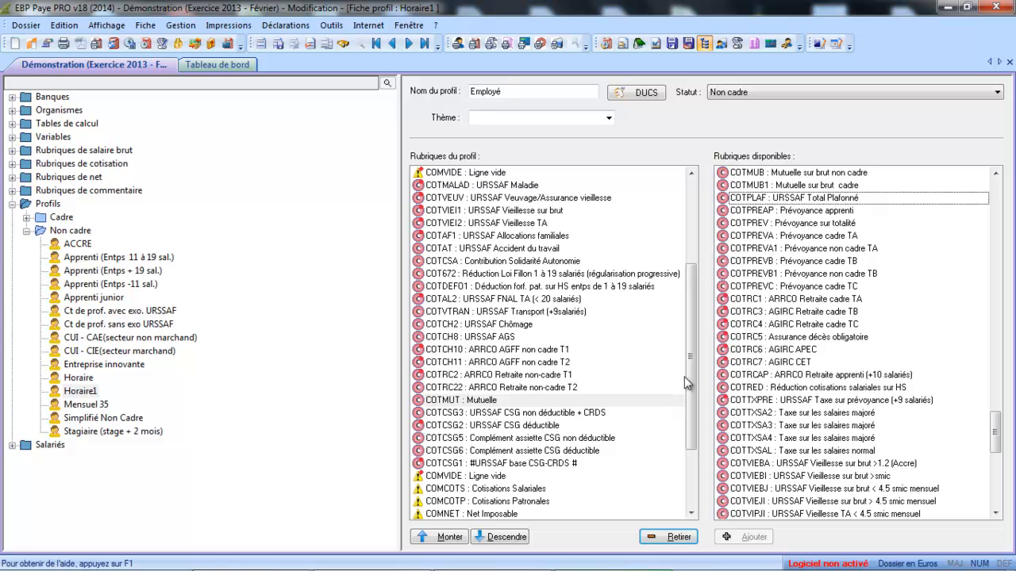
- Add the net item GFRTRAIN (Frais de train) directly below RTICKETS in the profile and save the profile
left_click_drag(686, 383, 691, 439)
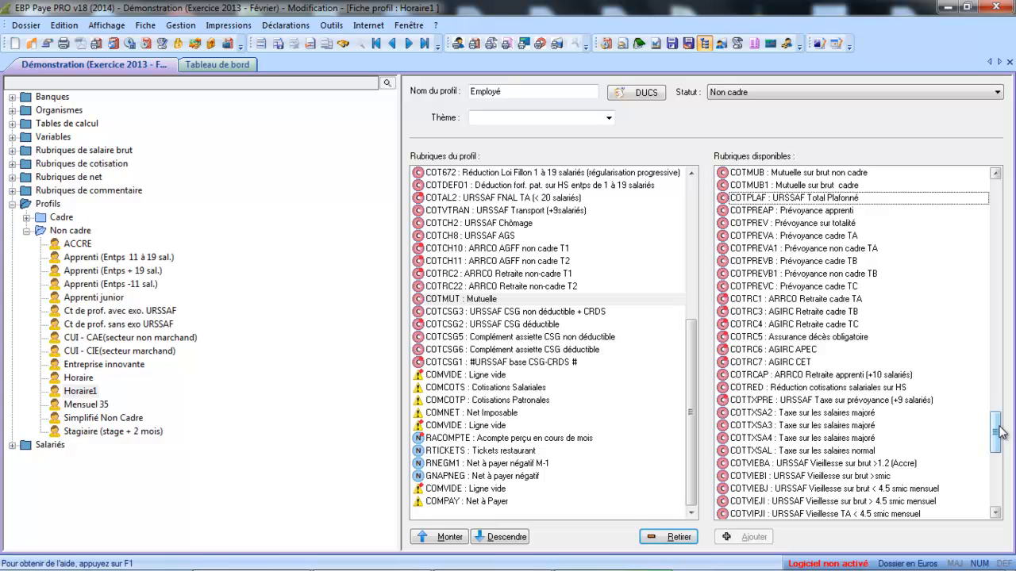
left_click_drag(996, 432, 997, 476)
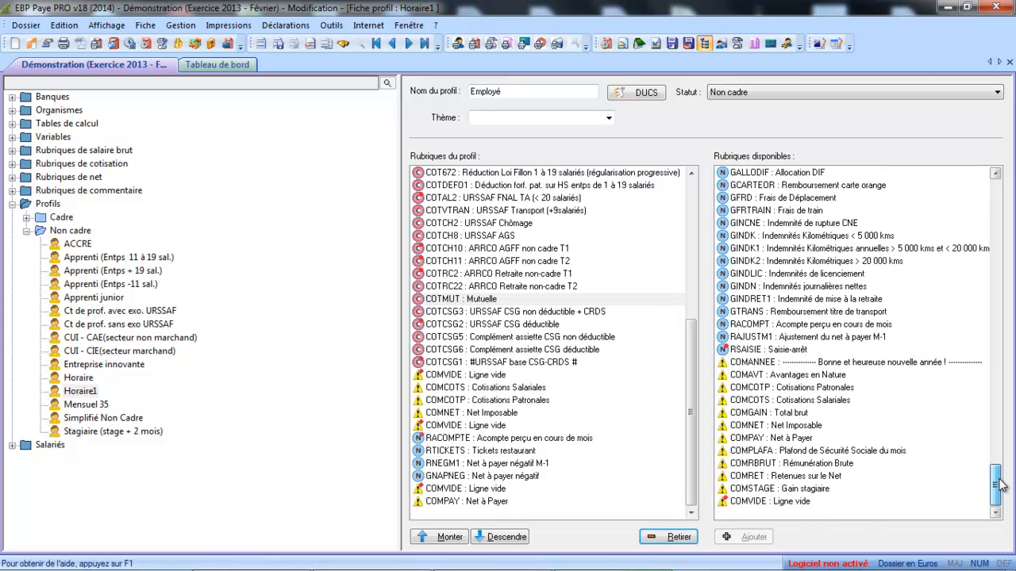
left_click(784, 211)
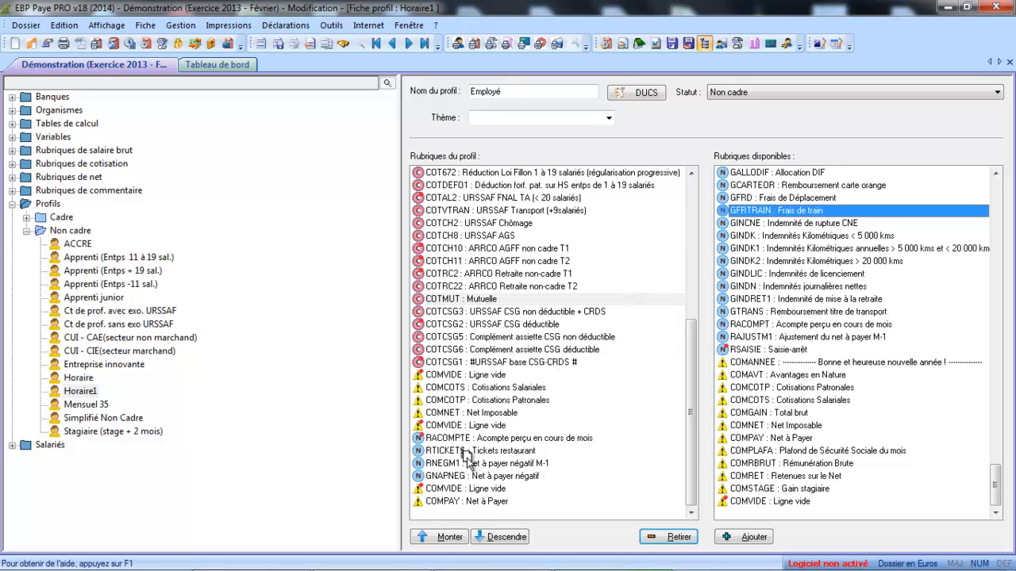
left_click_drag(437, 462, 423, 466)
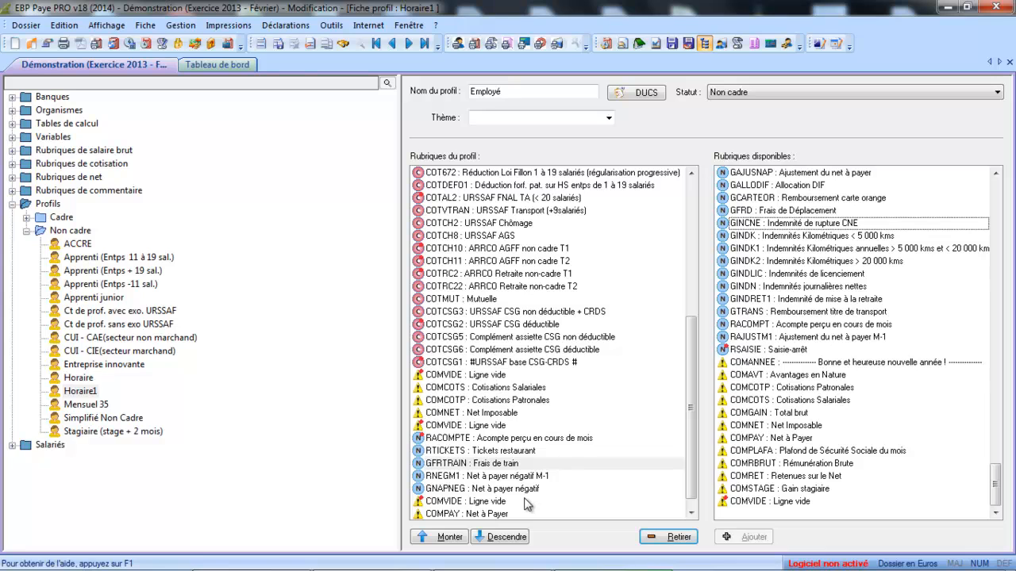
left_click(278, 44)
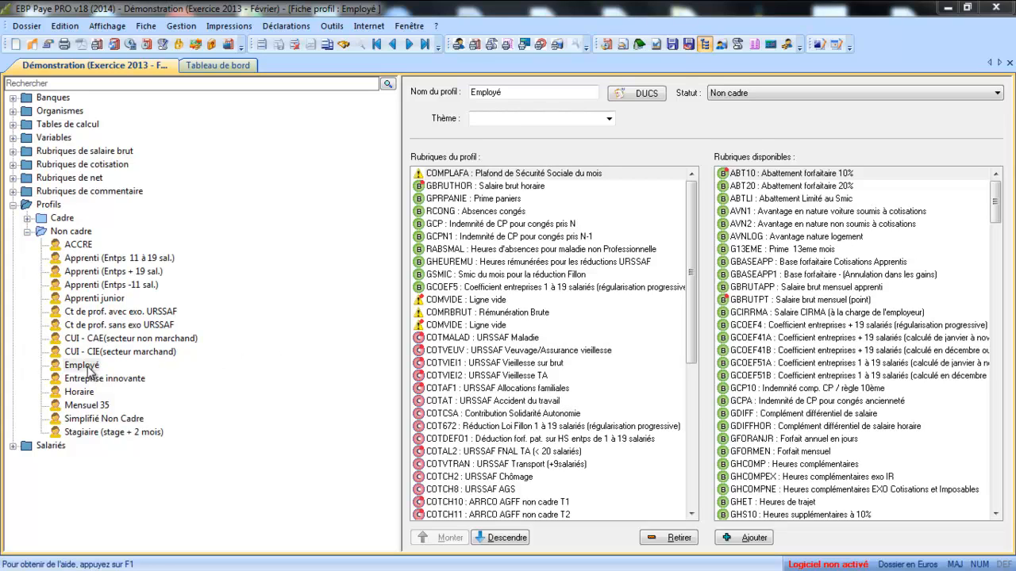
- Open the payslip of the first employee in the list and switch its profile to Employé, accepting the loss of the current payslip
left_click(14, 446)
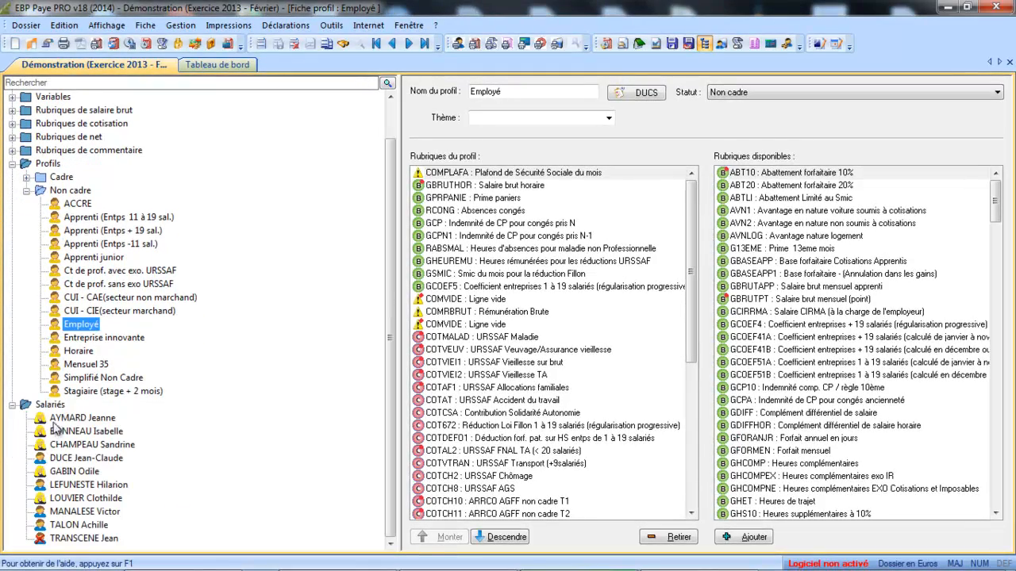
left_click(63, 419)
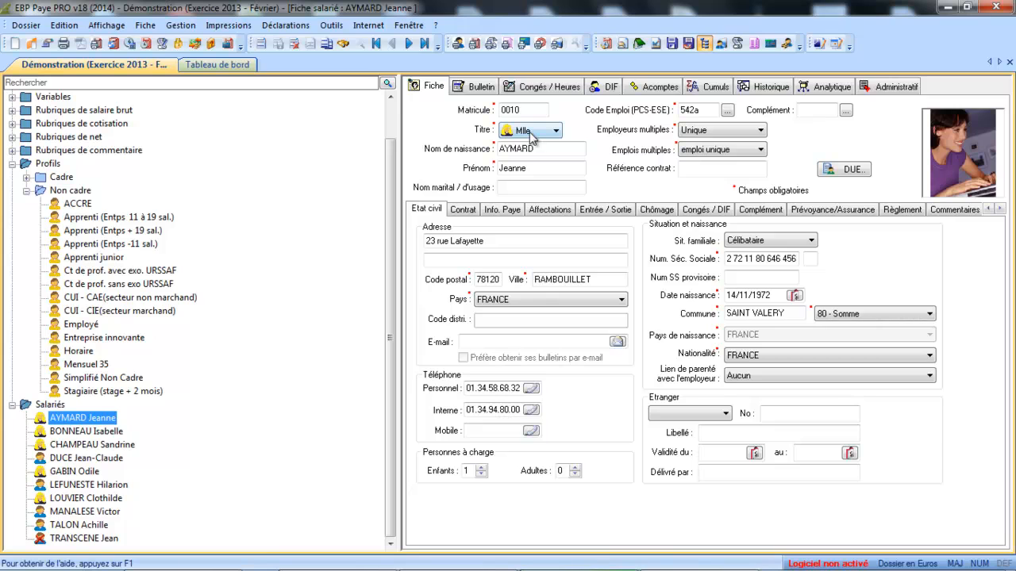
left_click(494, 85)
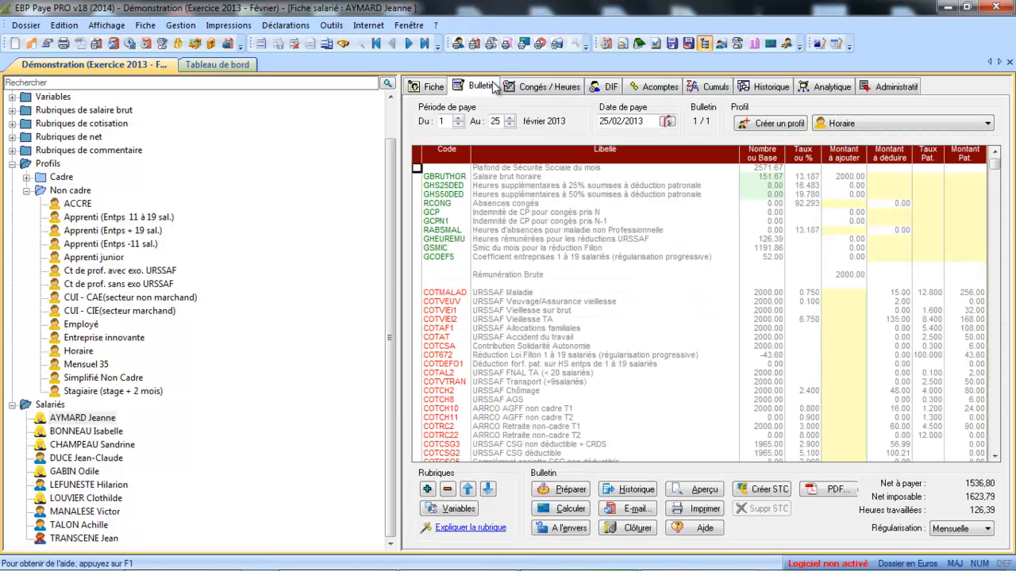
left_click(850, 126)
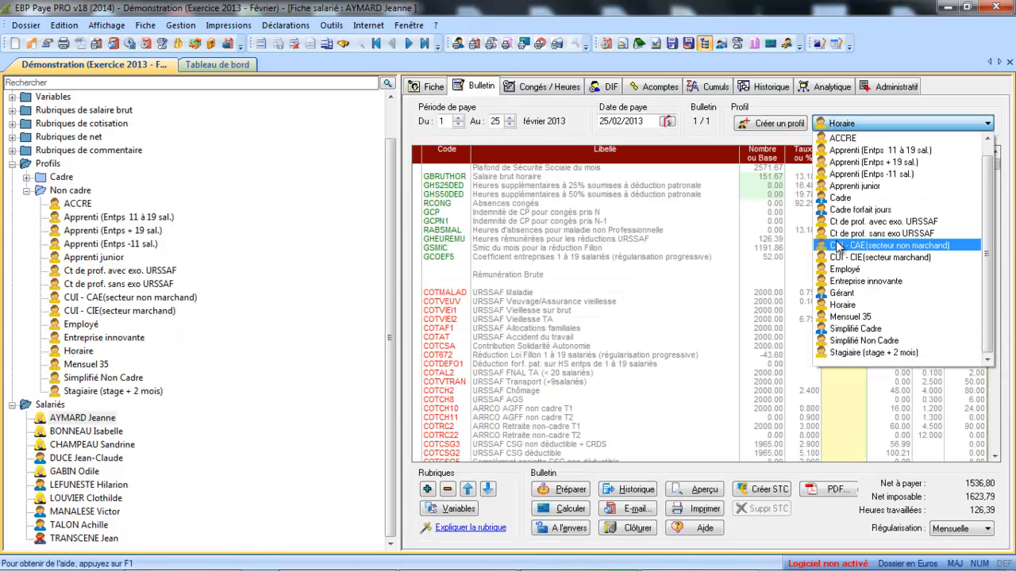
left_click(844, 270)
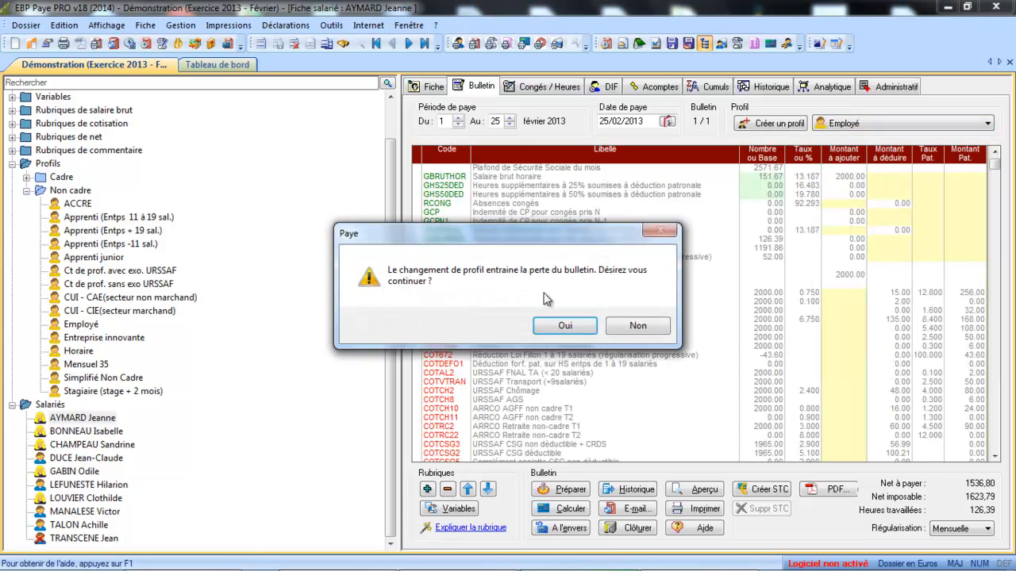
left_click(563, 325)
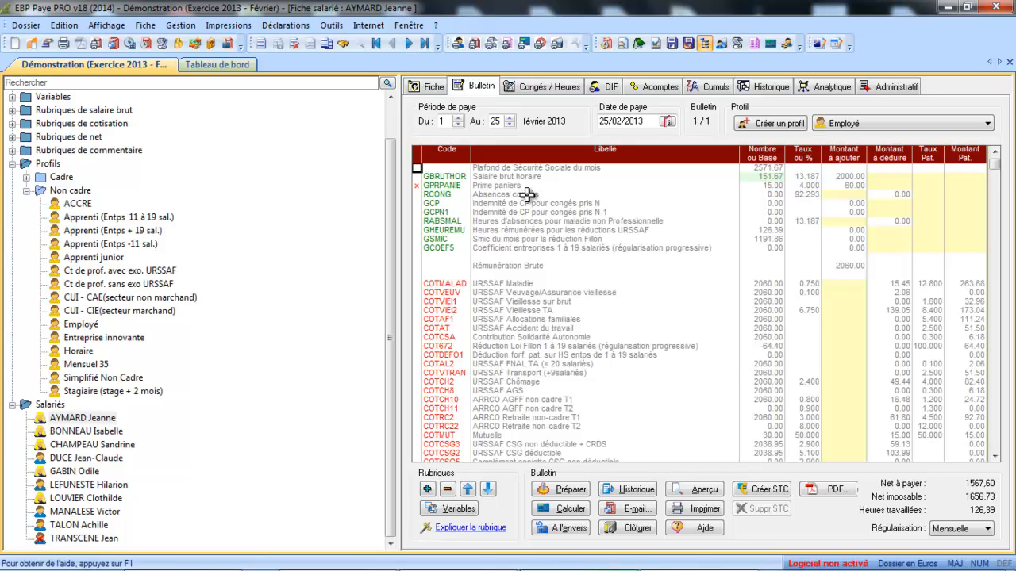
- Check the variable behind the Prime paniers base and the Mutuelle line on the payslip
double_click(768, 186)
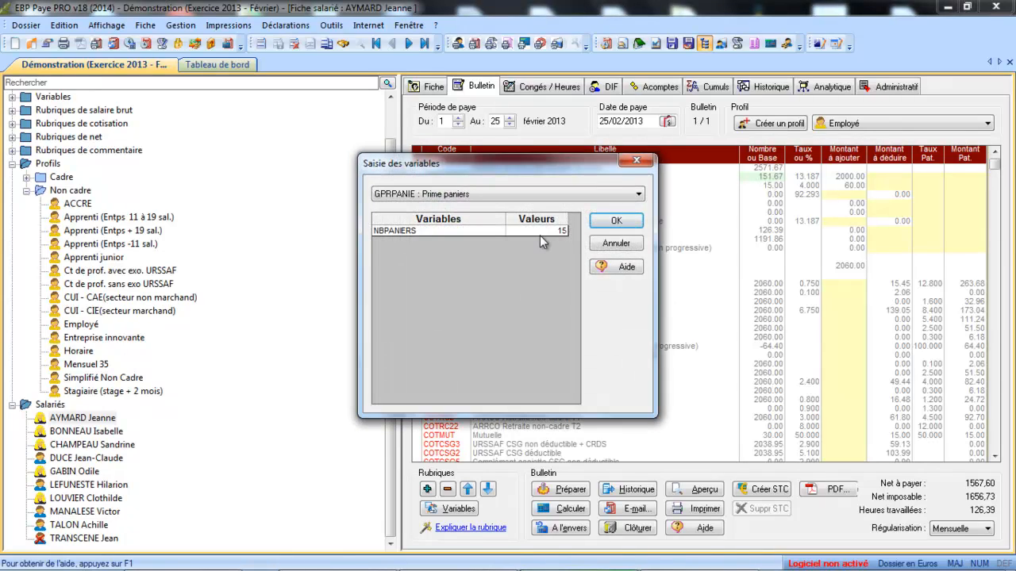
left_click(615, 245)
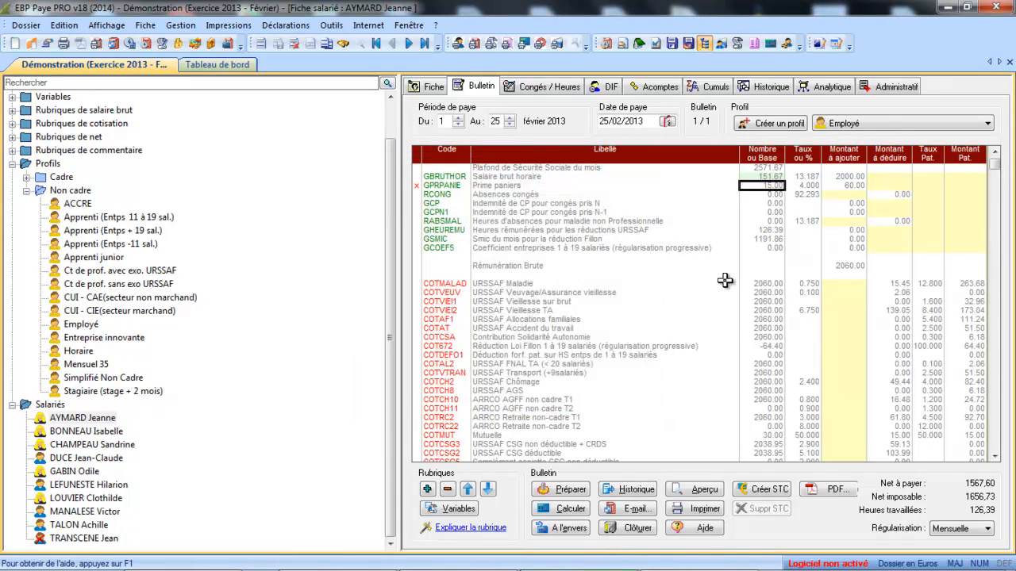
left_click(491, 434)
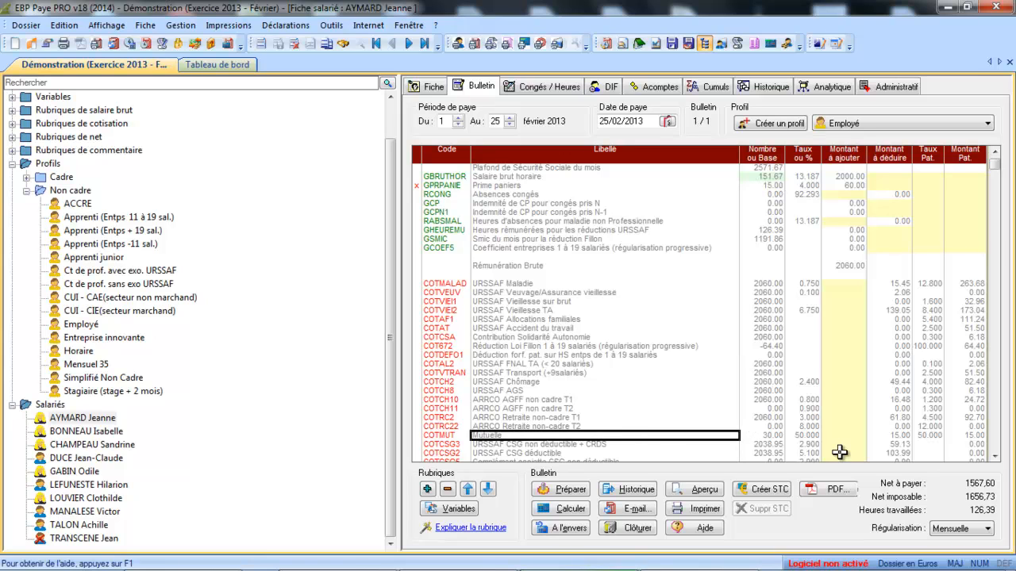
- Set the TRAIN variable of the Frais de train line to 80 on the payslip
left_click_drag(995, 462, 995, 462)
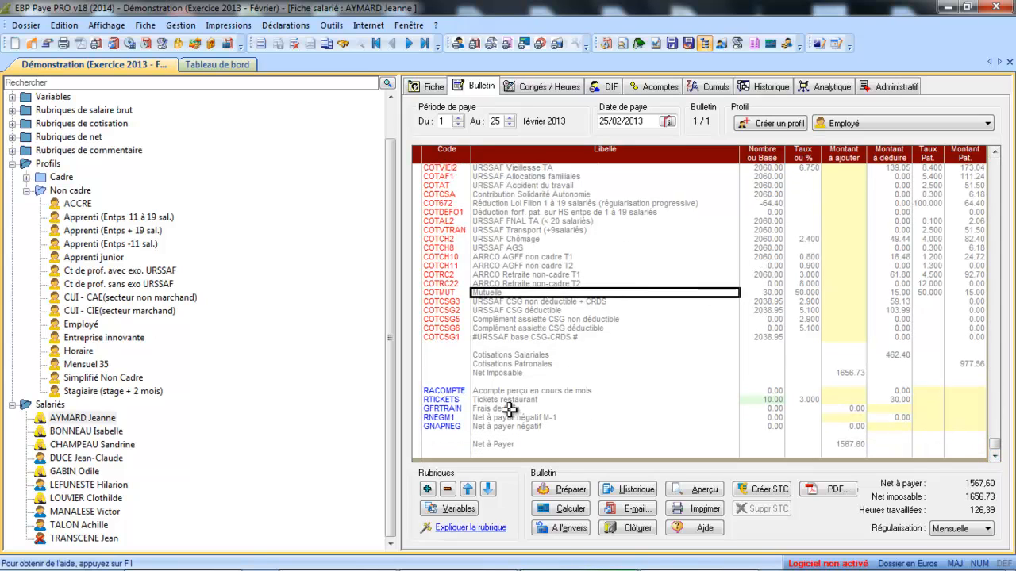
double_click(759, 411)
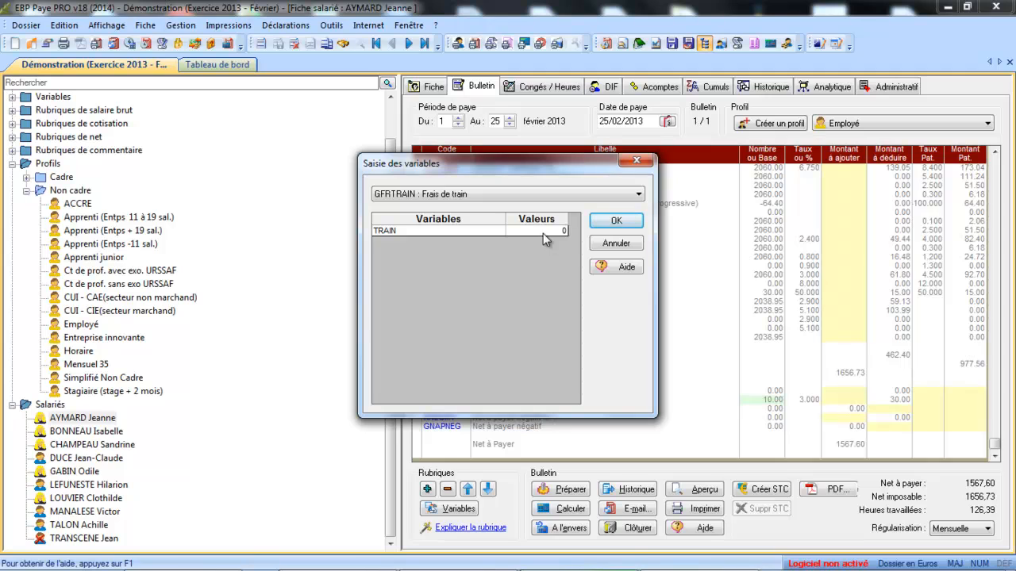
left_click(543, 232)
type("80")
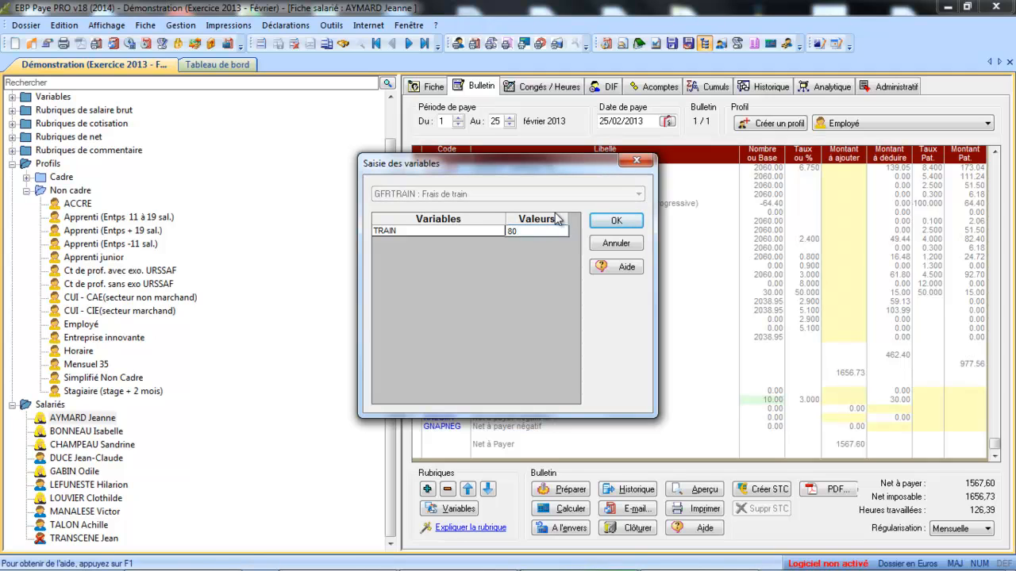
left_click(617, 220)
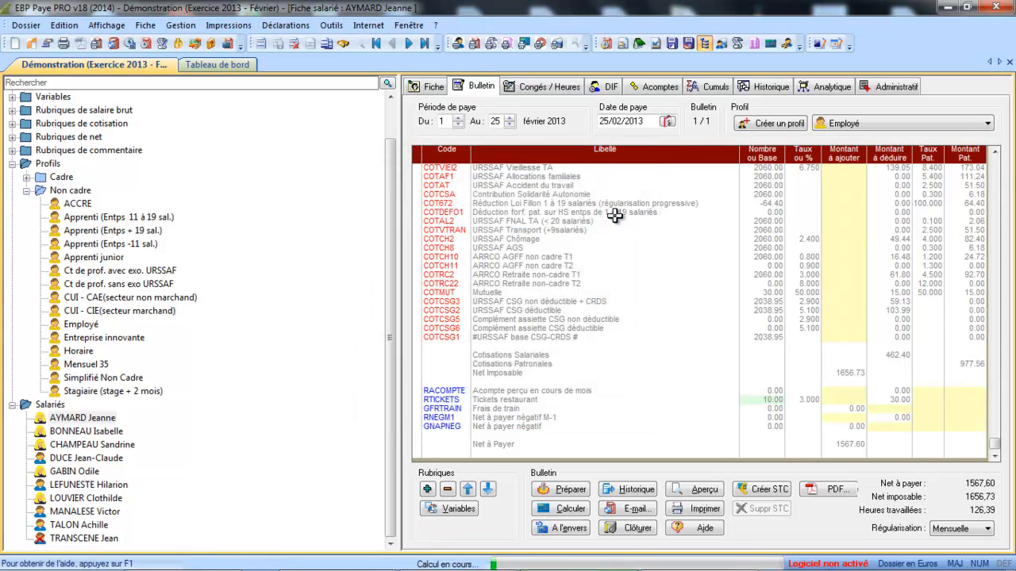